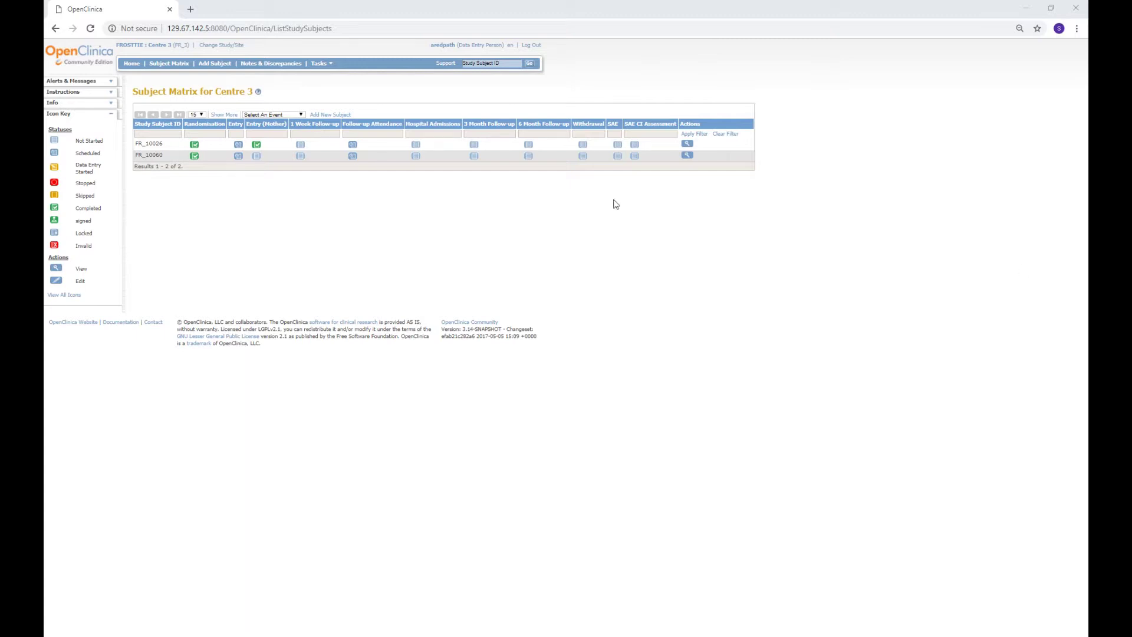
# Step: Open the FREN form of the first listed subject's Entry event for data entry
pyautogui.moveTo(238, 146)
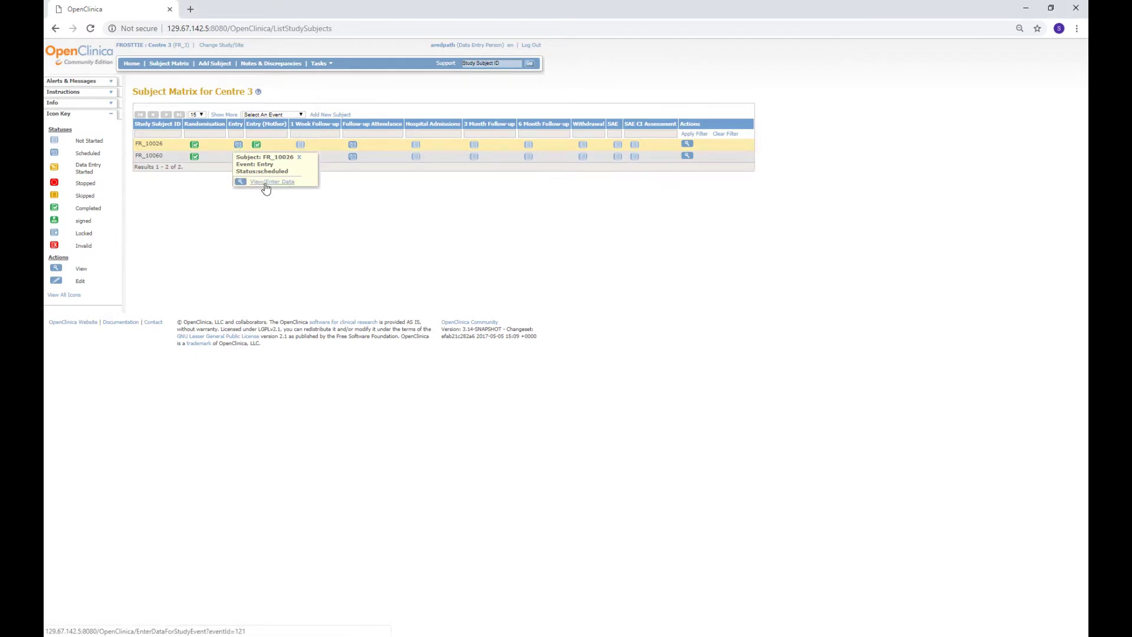
pyautogui.click(265, 184)
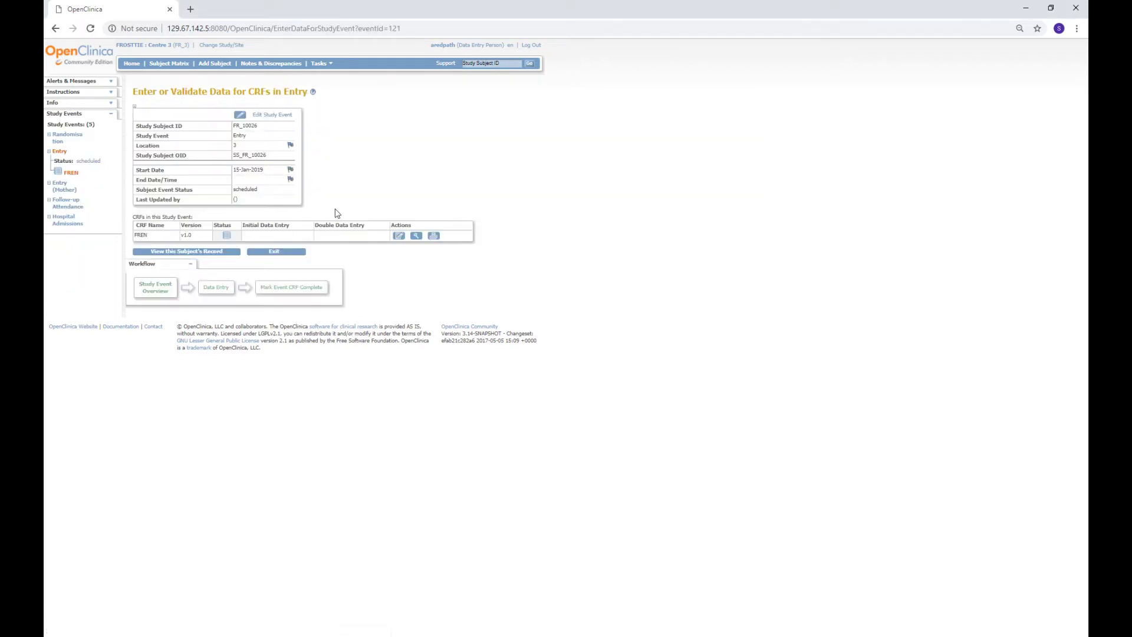
pyautogui.click(398, 237)
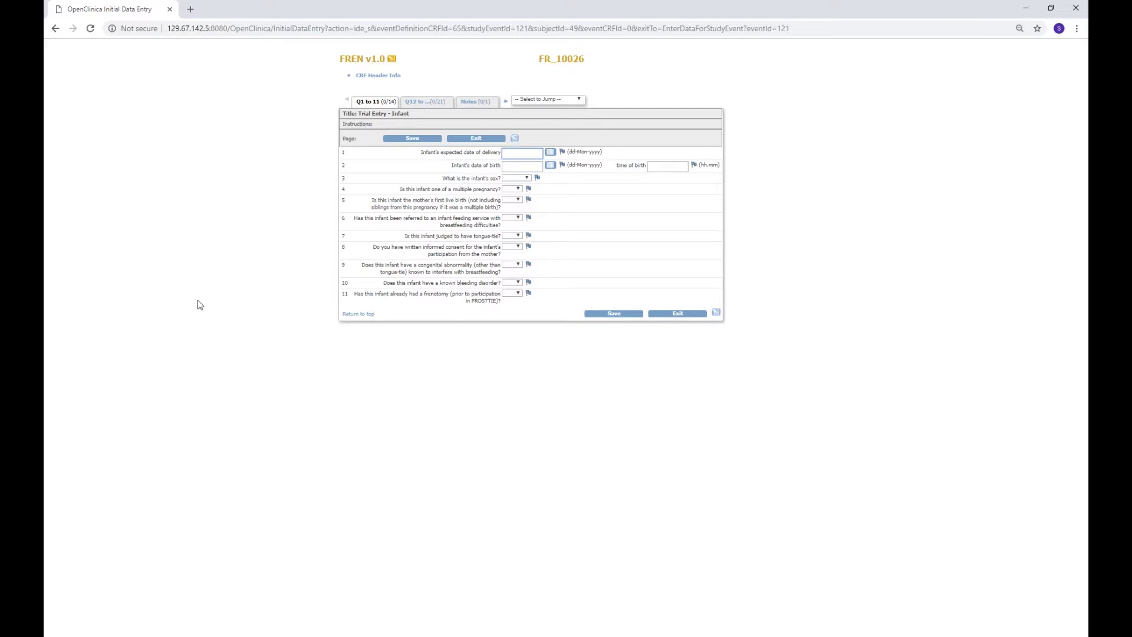
# Step: Set the infant's expected date of delivery to 17-Jan-2019, and enter the infant's date of birth and the time of birth as 11.47
pyautogui.click(551, 152)
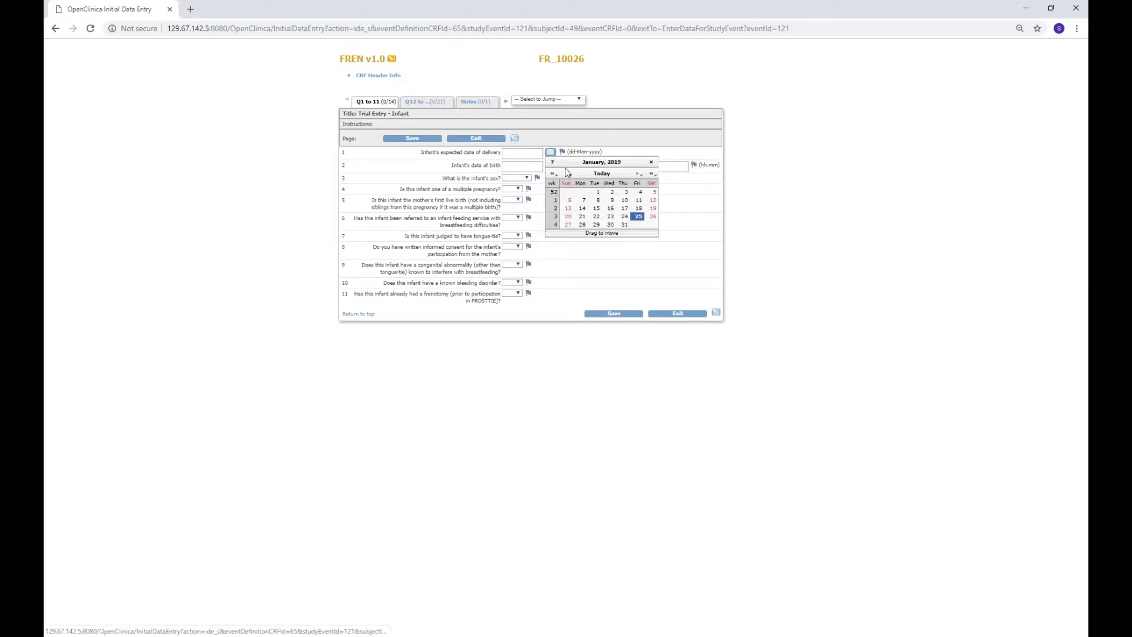
pyautogui.click(624, 208)
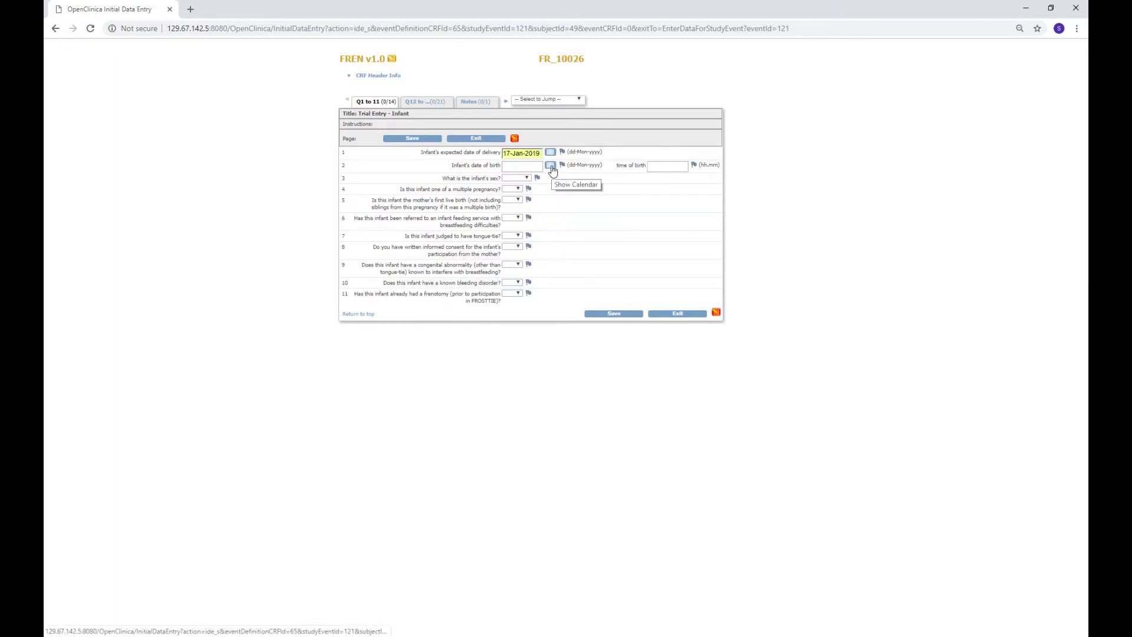
pyautogui.click(550, 166)
pyautogui.click(611, 213)
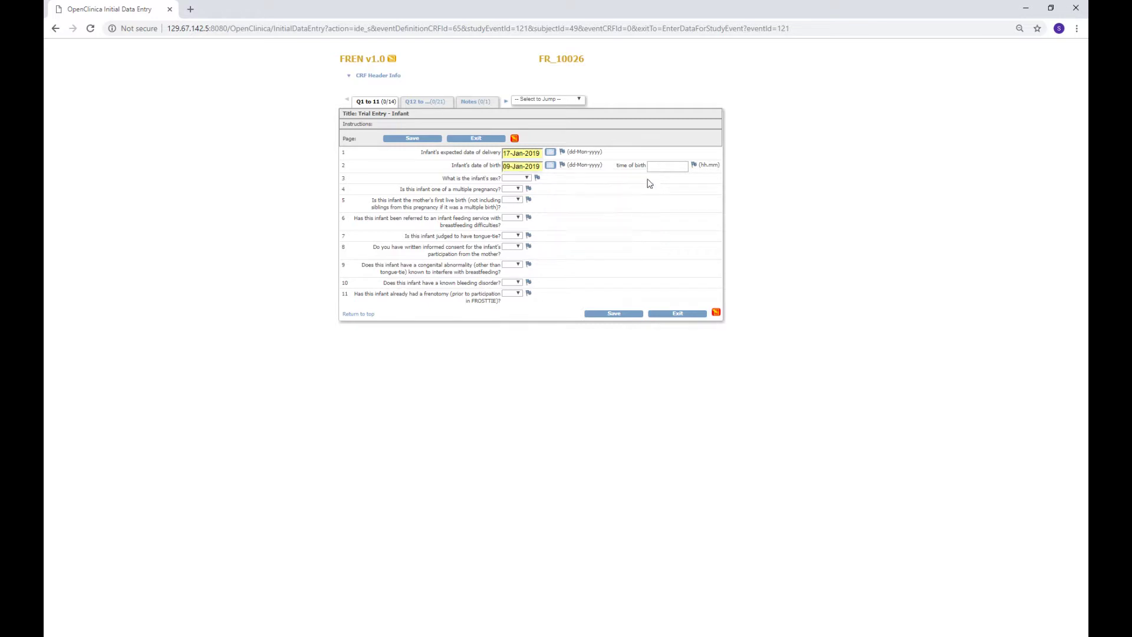
pyautogui.click(674, 166)
pyautogui.write('11.47')
pyautogui.press('Tab')
# Step: Record the infant's sex as Female, multiple pregnancy as No and mother's first live birth as Yes
pyautogui.click(517, 178)
pyautogui.click(514, 199)
pyautogui.click(512, 191)
pyautogui.click(513, 204)
pyautogui.click(513, 201)
pyautogui.click(512, 215)
# Step: Answer Yes for infant feeding service referral, judged tongue-tie and the mother's written informed consent
pyautogui.click(513, 220)
pyautogui.click(509, 233)
pyautogui.click(512, 237)
pyautogui.click(511, 251)
pyautogui.click(513, 252)
pyautogui.click(513, 260)
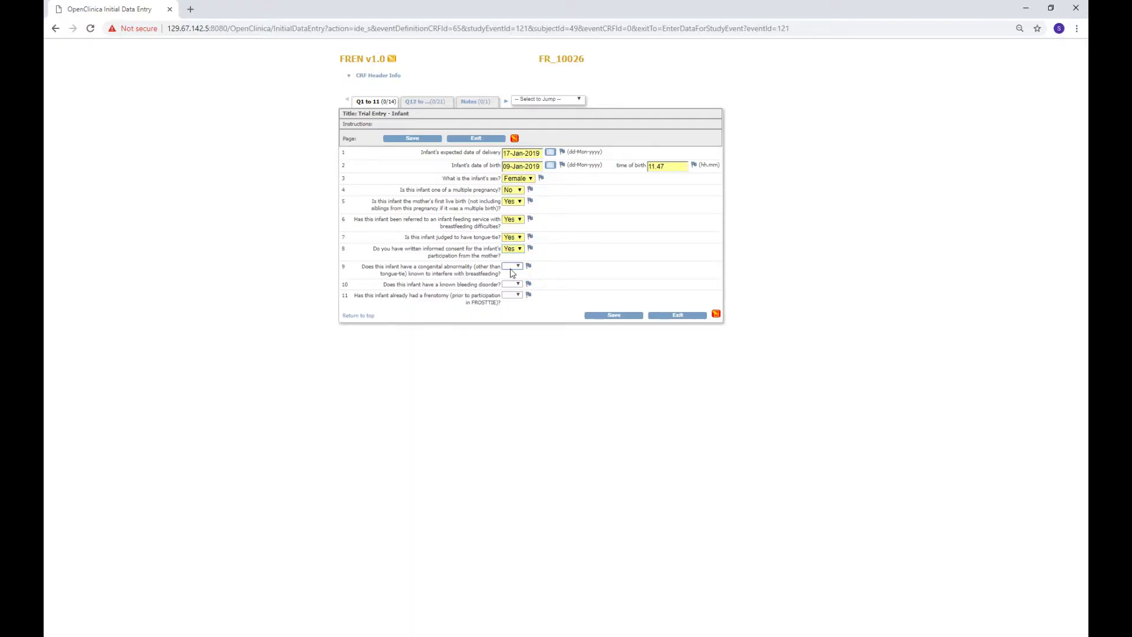
# Step: Answer No for congenital abnormality, known bleeding disorder and prior frenotomy, and save the page
pyautogui.click(511, 268)
pyautogui.click(511, 285)
pyautogui.click(512, 285)
pyautogui.click(512, 303)
pyautogui.click(512, 296)
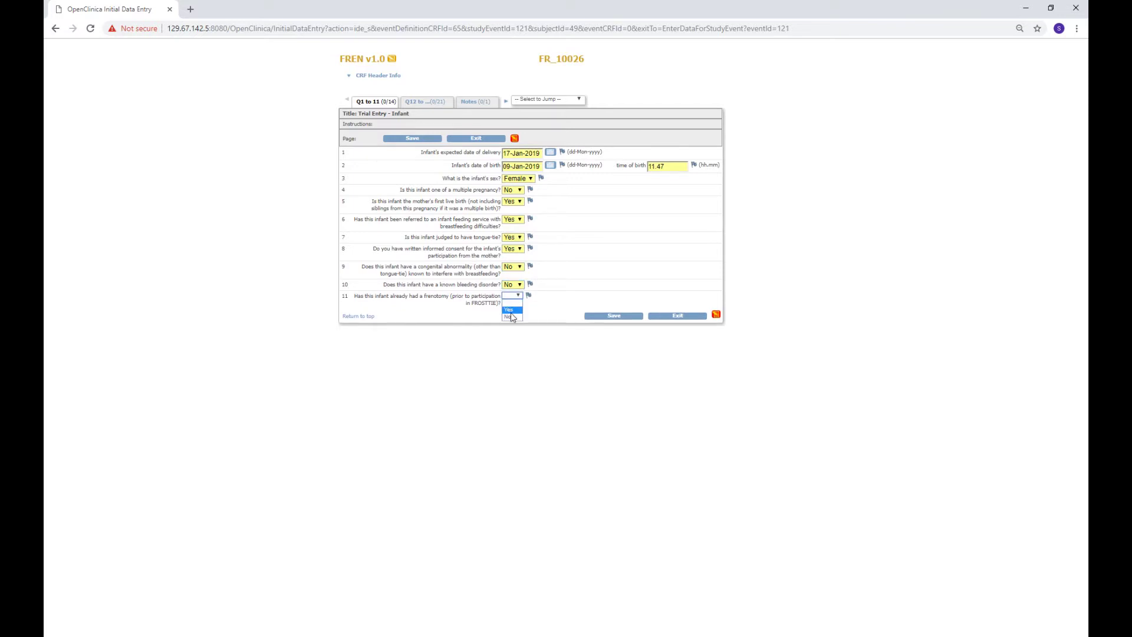
pyautogui.click(512, 313)
pyautogui.click(625, 316)
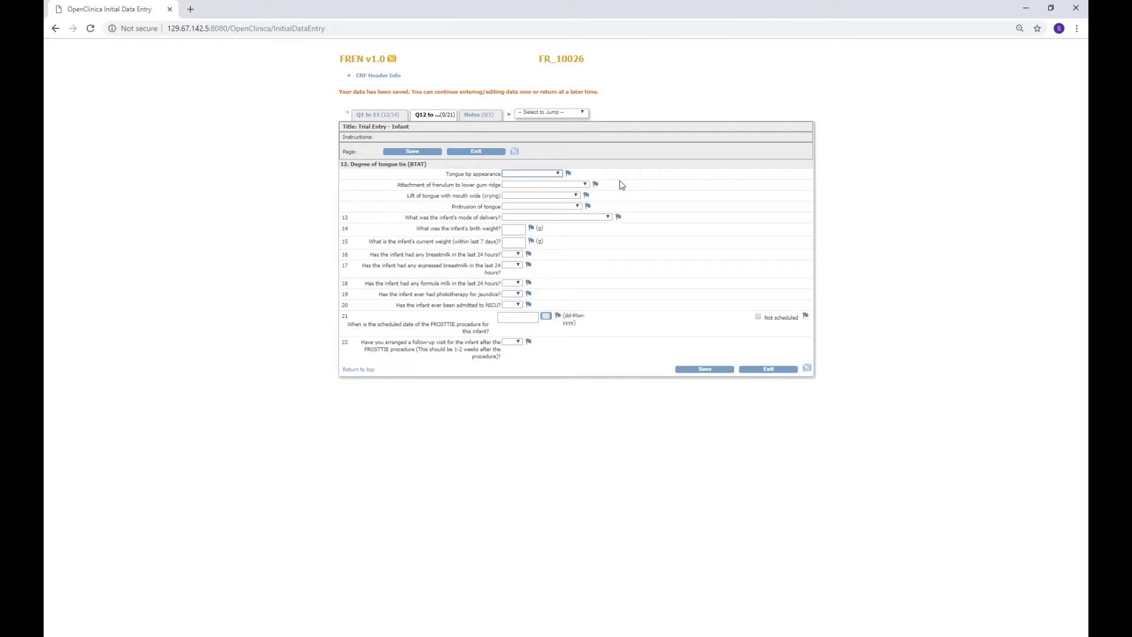
# Step: Record the tongue-tie degree as Heart shaped, Attached at top of gum ridge, Edges only to mid-mouth and Tip over gum
pyautogui.click(531, 173)
pyautogui.click(531, 195)
pyautogui.click(540, 186)
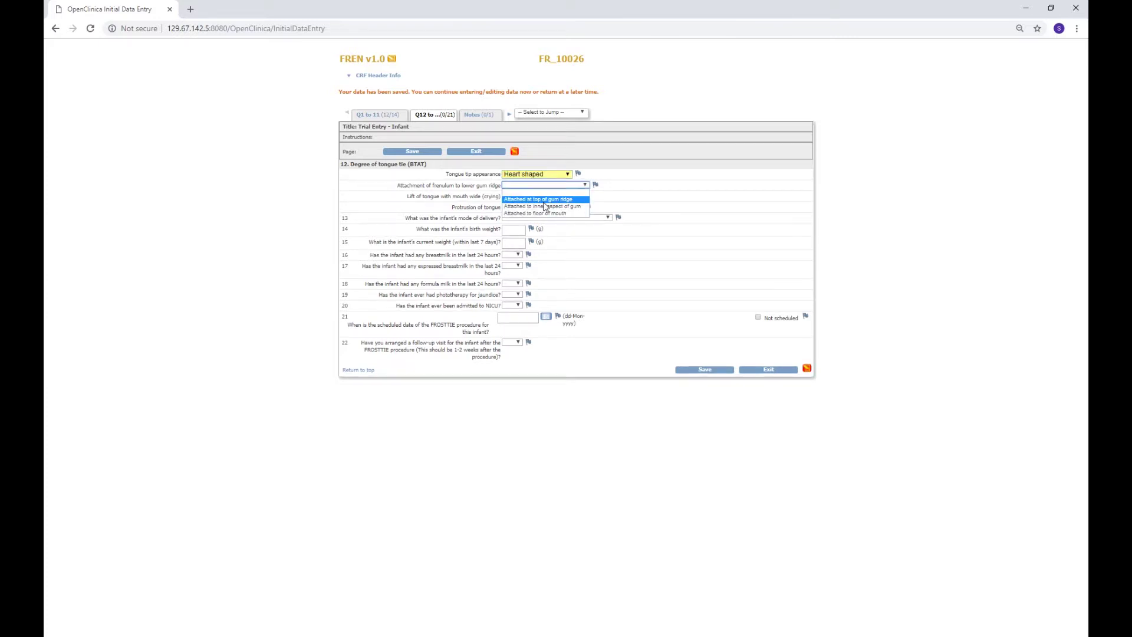
pyautogui.click(539, 199)
pyautogui.click(530, 197)
pyautogui.click(537, 217)
pyautogui.click(537, 208)
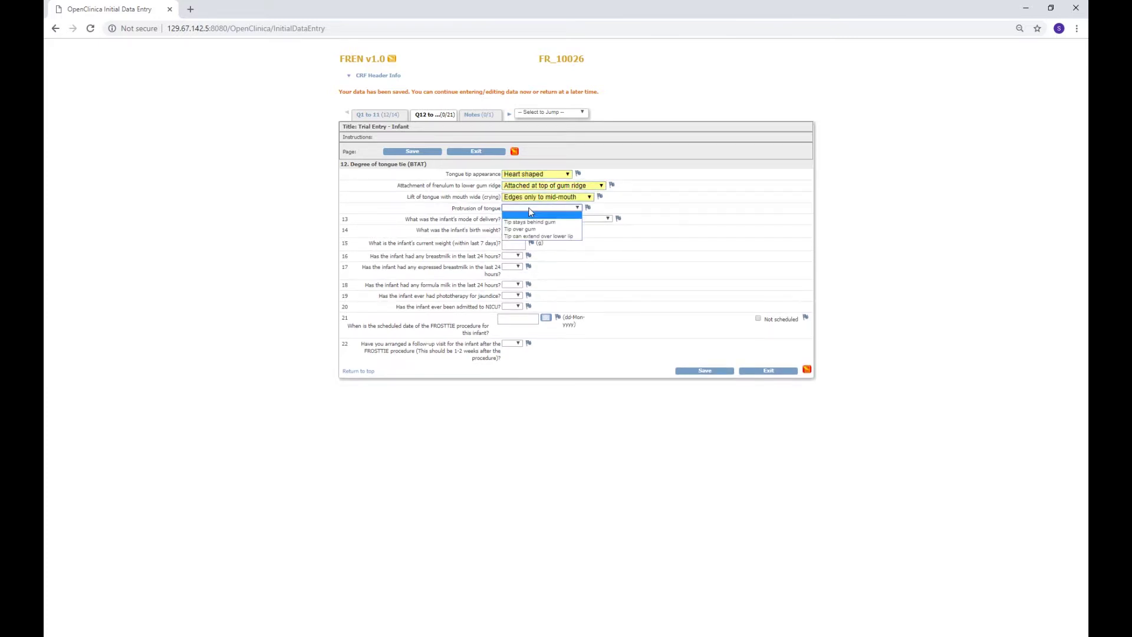
pyautogui.click(537, 228)
# Step: Set the mode of delivery to Spontaneous vaginal delivery, the birth weight to 54999 g and the current weight to 6501 g
pyautogui.click(536, 220)
pyautogui.click(539, 234)
pyautogui.click(512, 232)
pyautogui.write('54999')
pyautogui.click(510, 247)
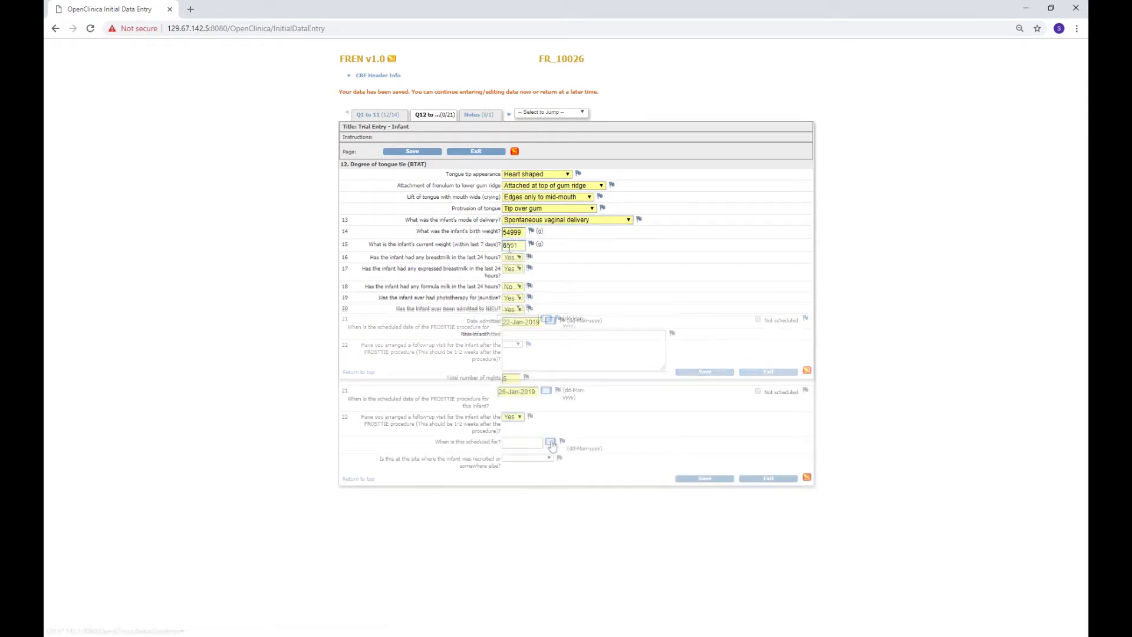
# Step: Set the follow-up visit's scheduled date to 12-Feb-2019 and try to save the page
pyautogui.click(550, 441)
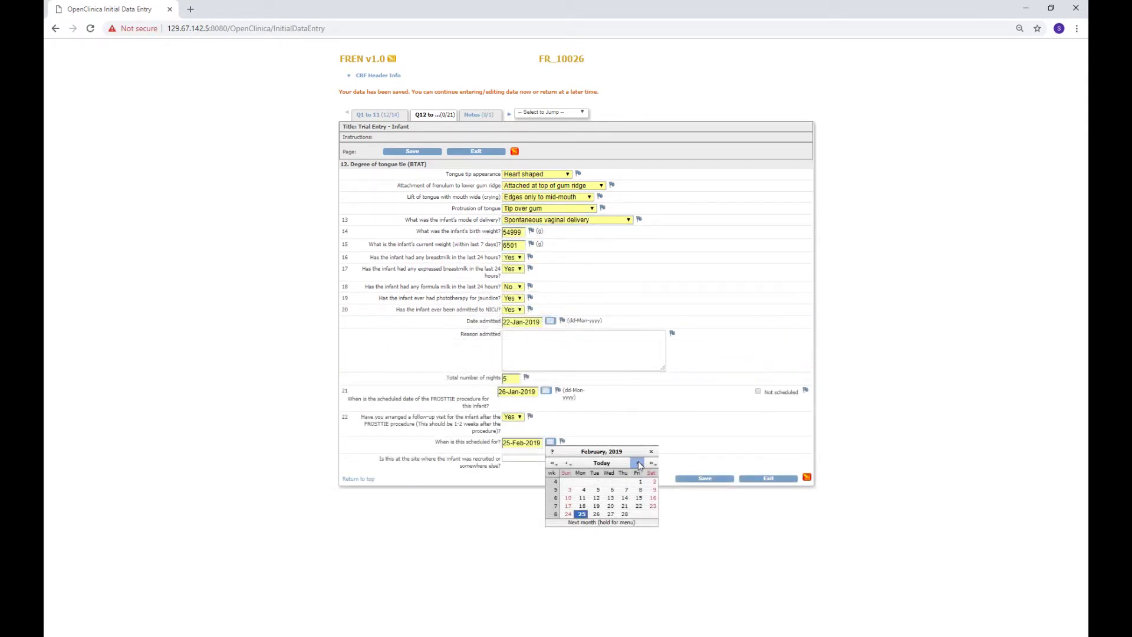
pyautogui.click(596, 498)
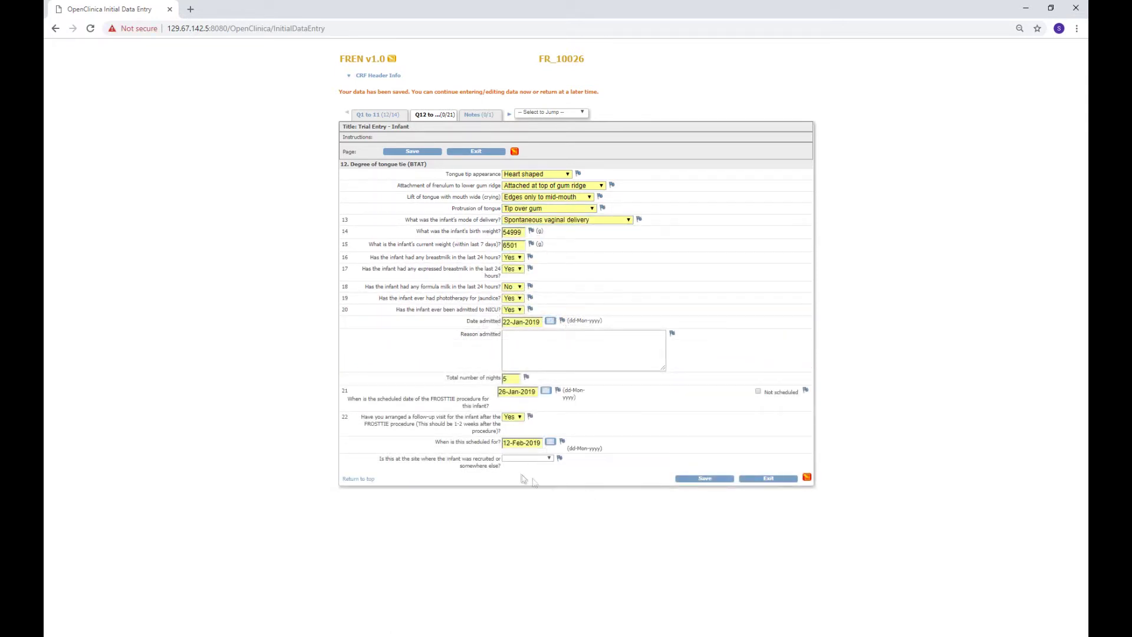
pyautogui.click(702, 480)
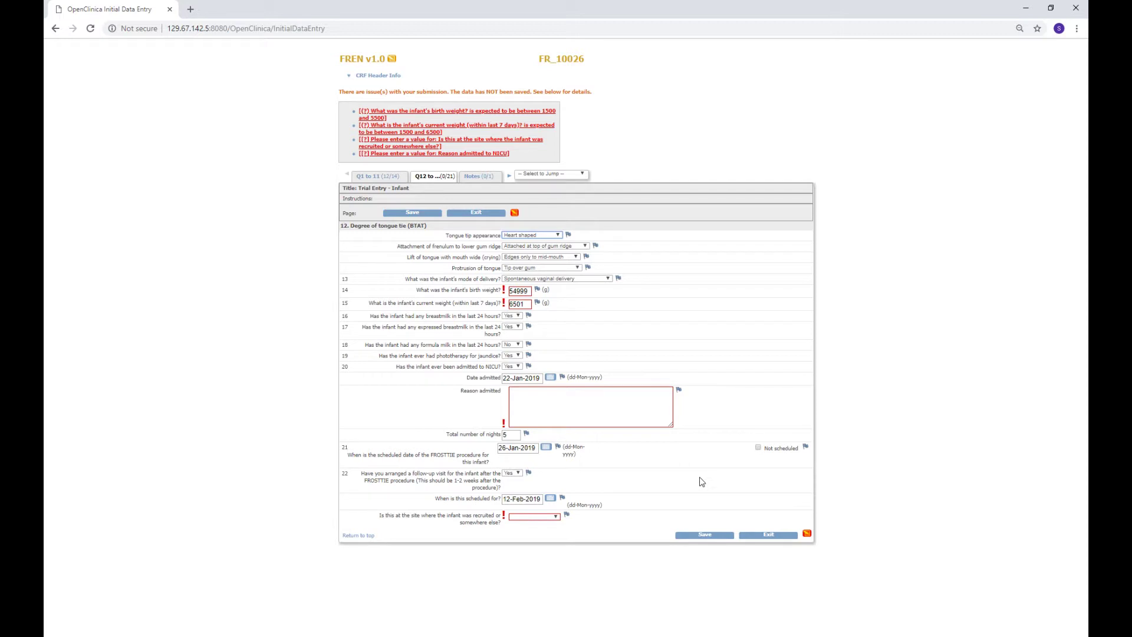
# Step: Correct the infant's birth weight to 5499 g and save the page again
pyautogui.click(529, 291)
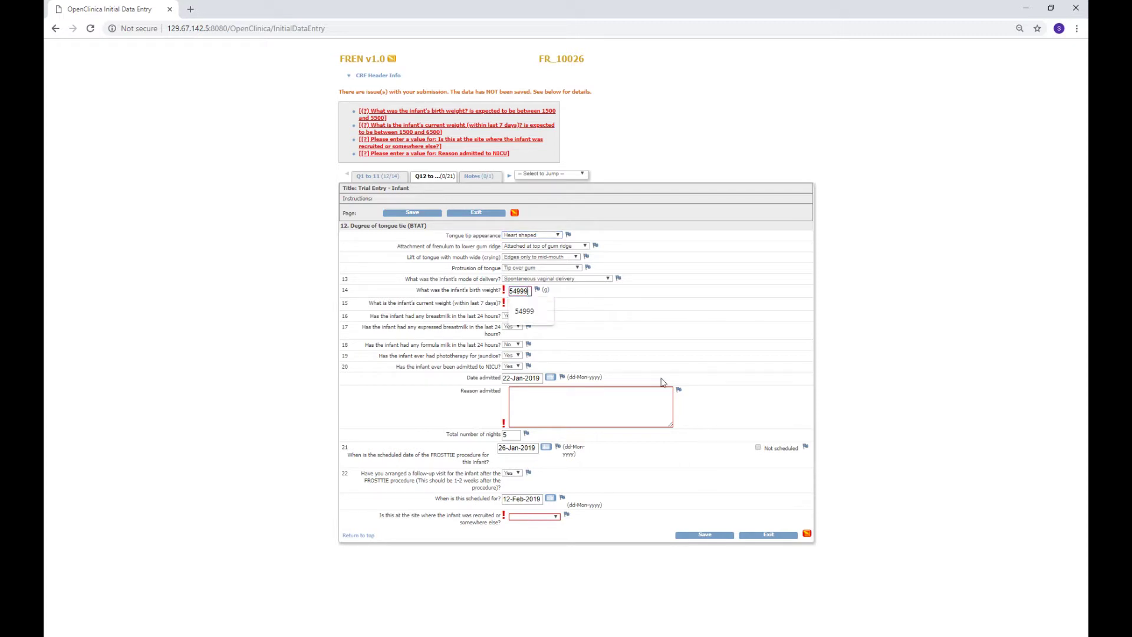
pyautogui.press('BackSpace')
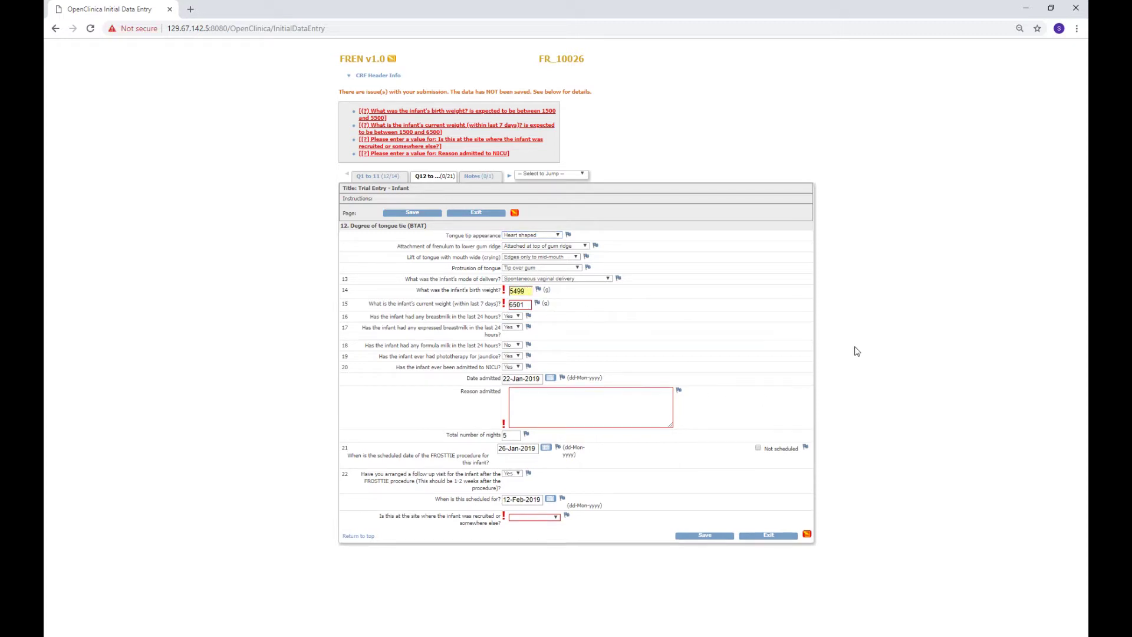
pyautogui.click(706, 535)
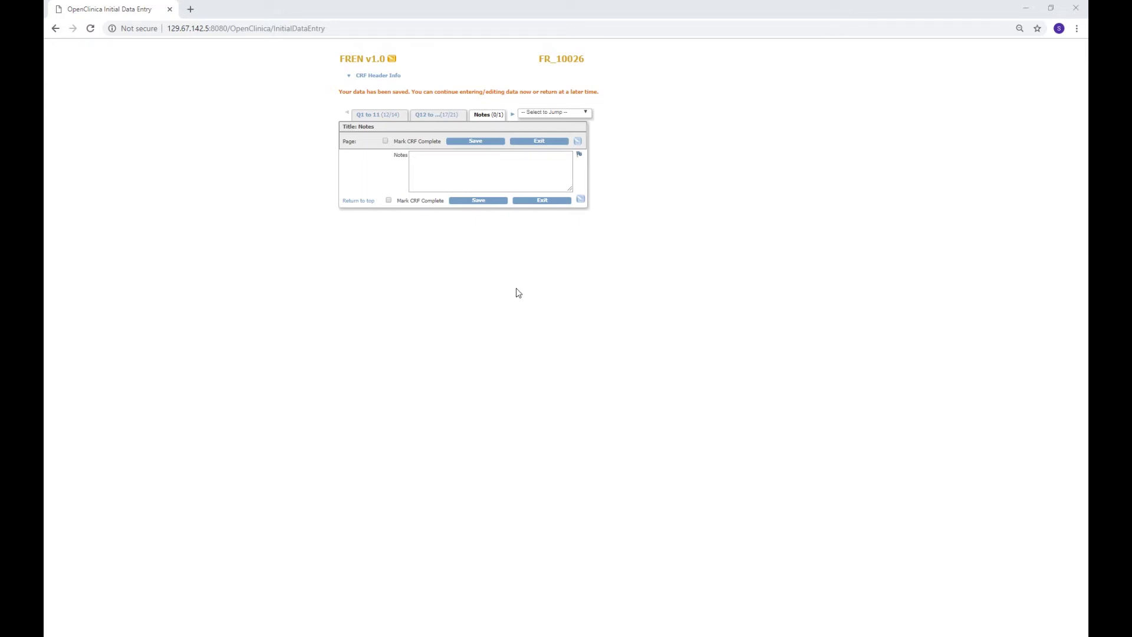
# Step: Mark the FREN form as complete, accept the finalization and save it
pyautogui.click(386, 141)
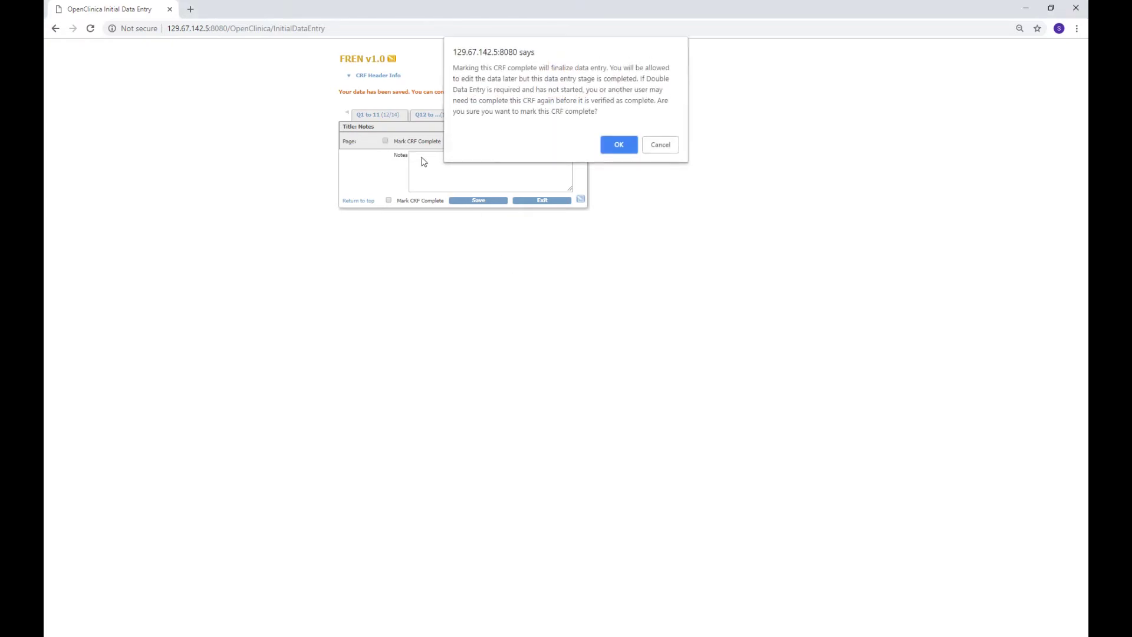
pyautogui.click(619, 145)
pyautogui.click(479, 201)
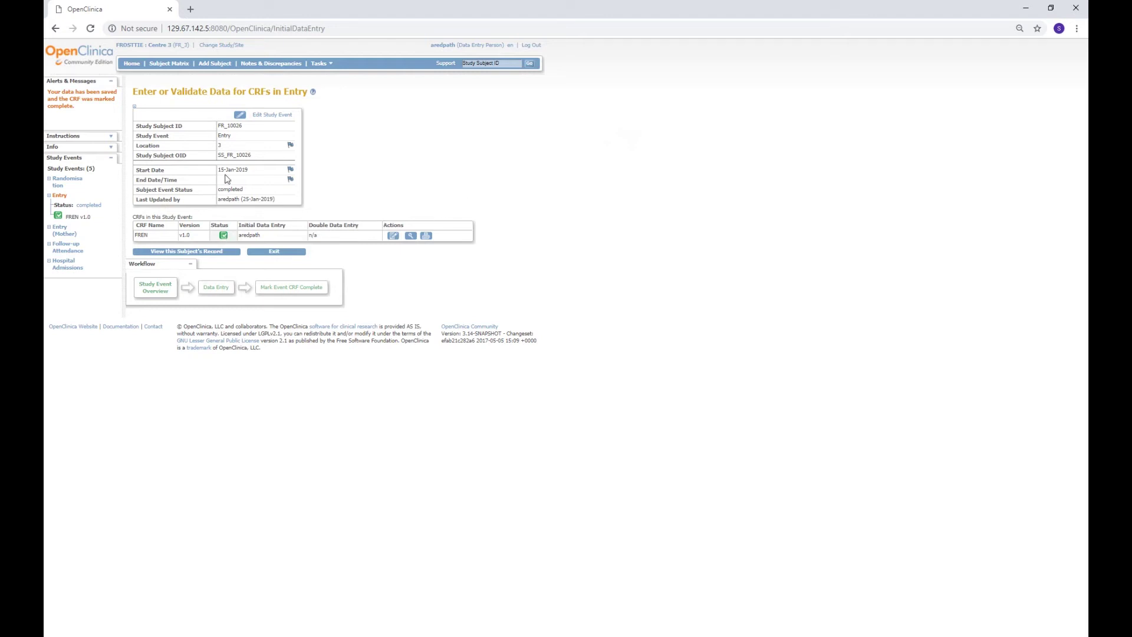
# Step: Schedule a Withdrawal event for the first subject in the Subject Matrix and open its FRWD form for data entry
pyautogui.click(179, 69)
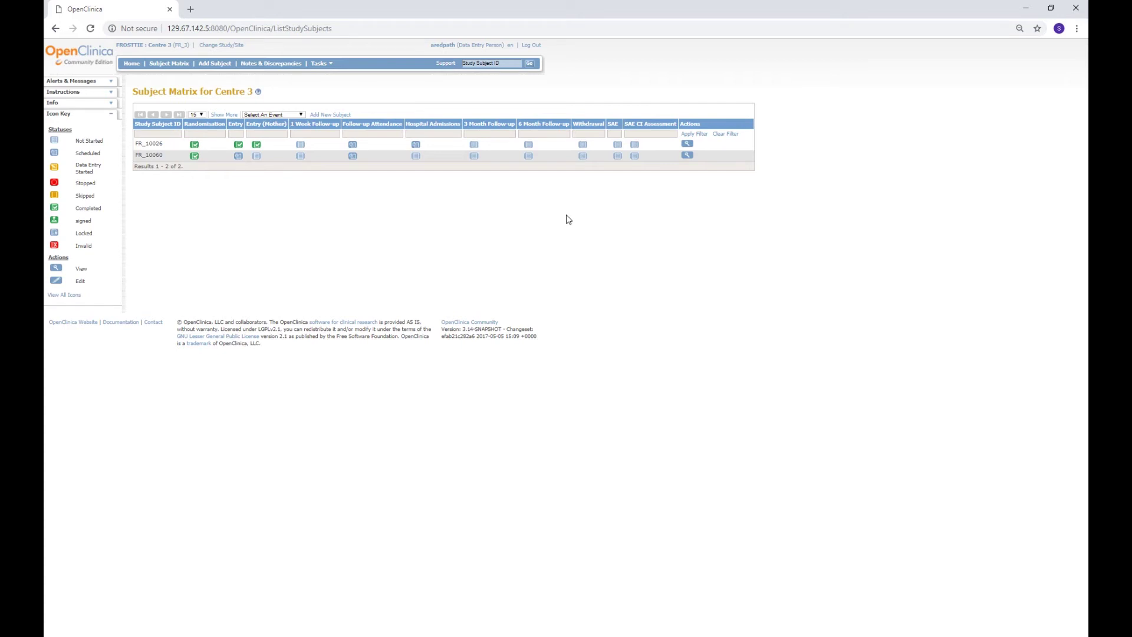
pyautogui.click(584, 145)
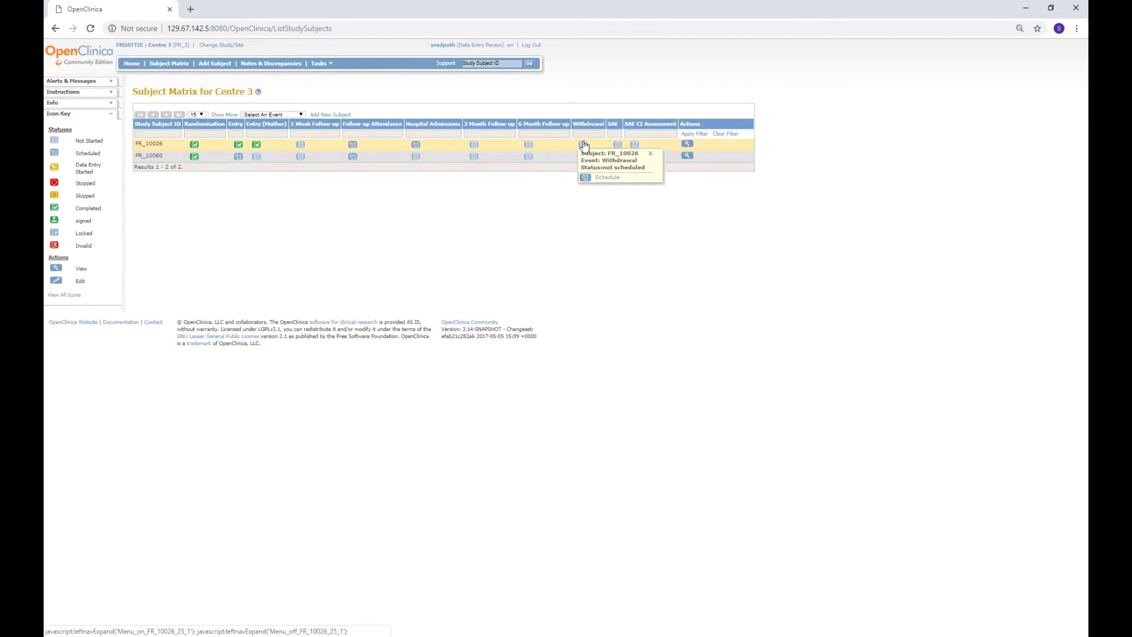
pyautogui.click(608, 180)
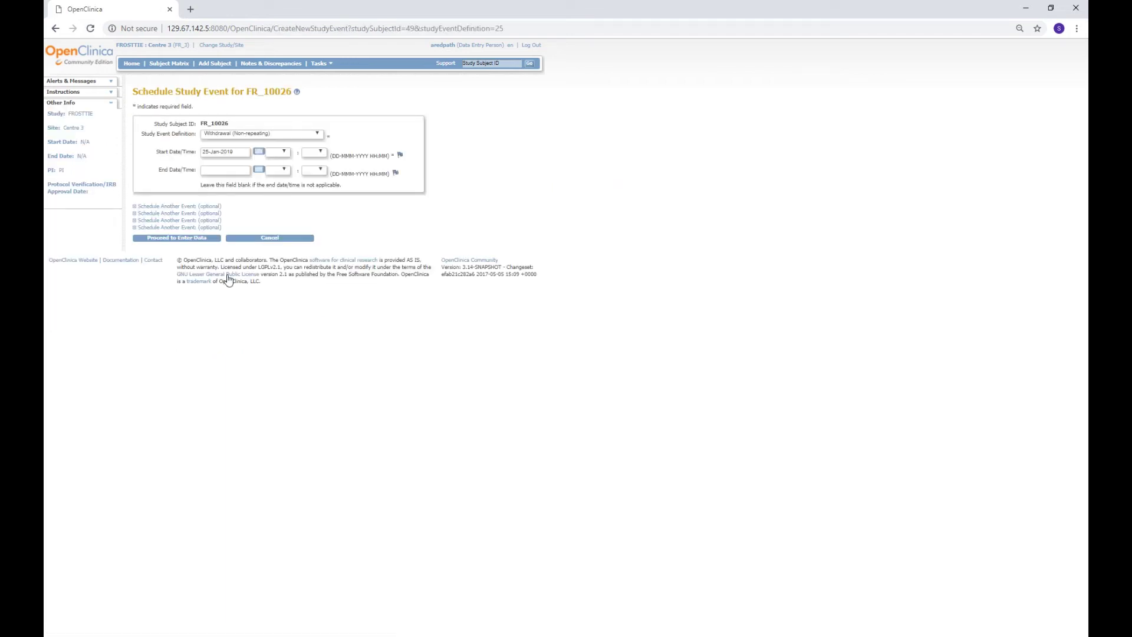
pyautogui.click(176, 239)
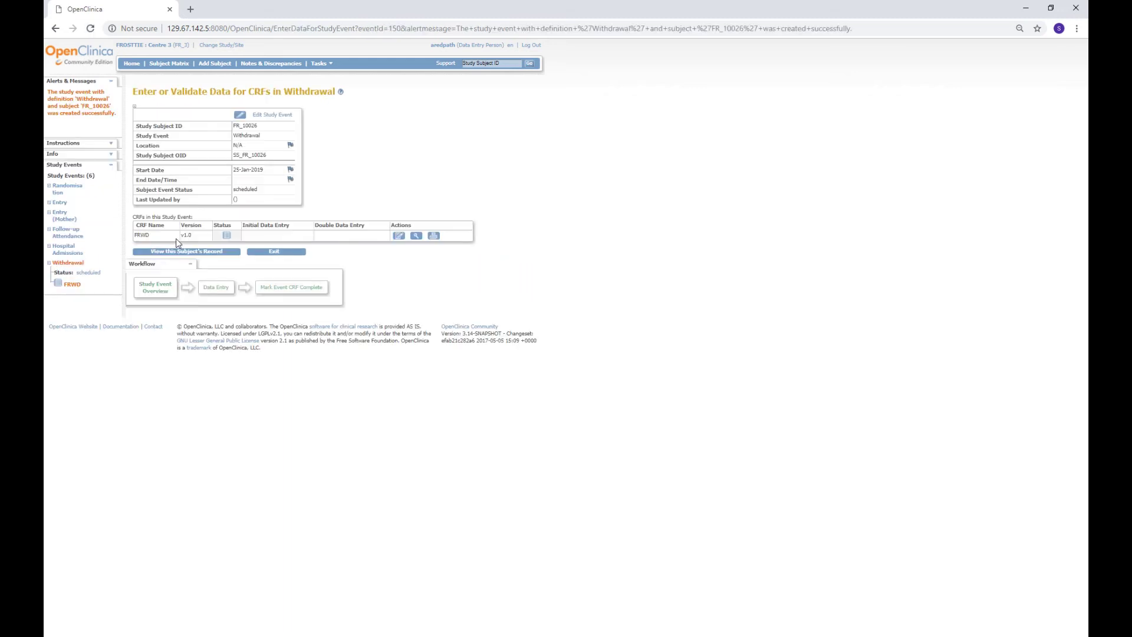
pyautogui.click(399, 237)
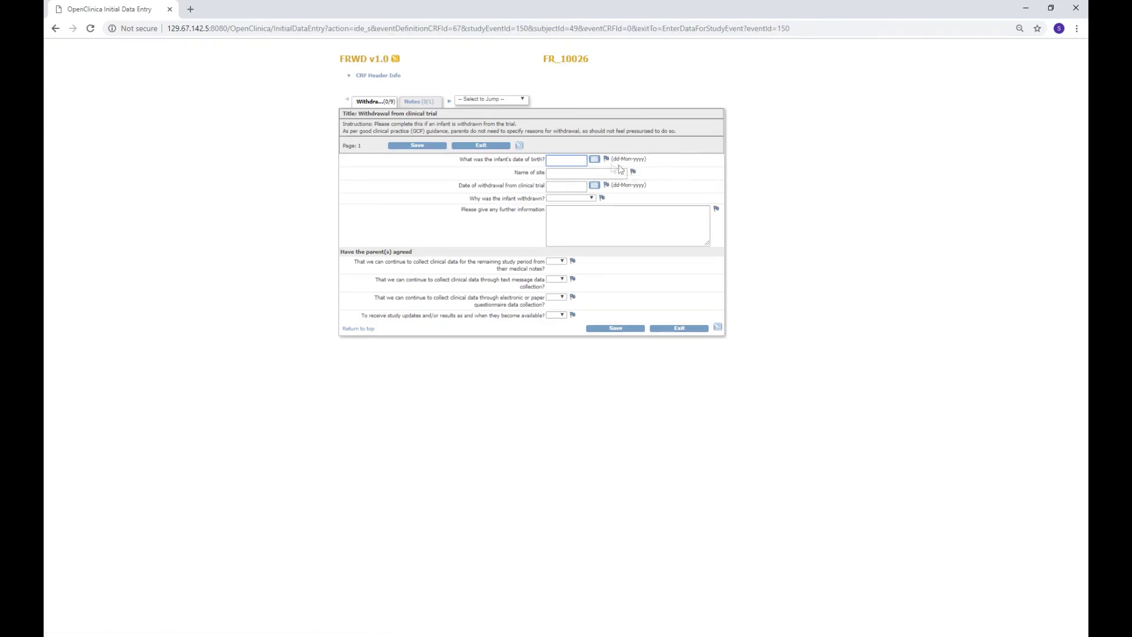
# Step: Enter the infant's date of birth, the site name General Hospital and the withdrawal date 25-Jan-2019
pyautogui.click(594, 161)
pyautogui.click(656, 208)
pyautogui.click(609, 178)
pyautogui.write('General Hospital')
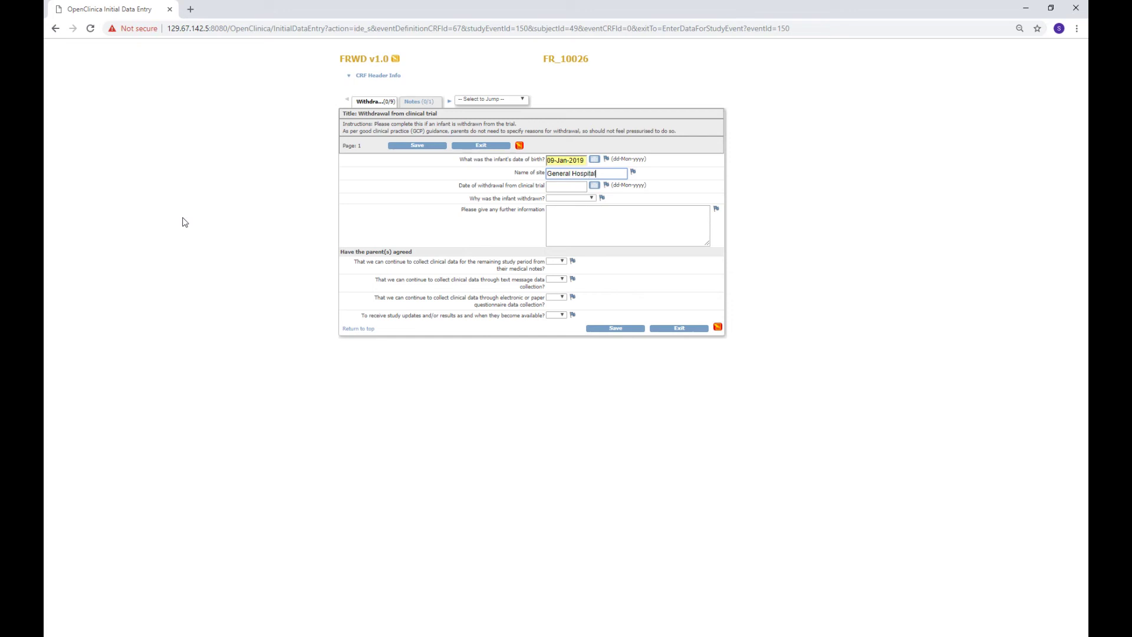
pyautogui.click(594, 185)
pyautogui.click(682, 249)
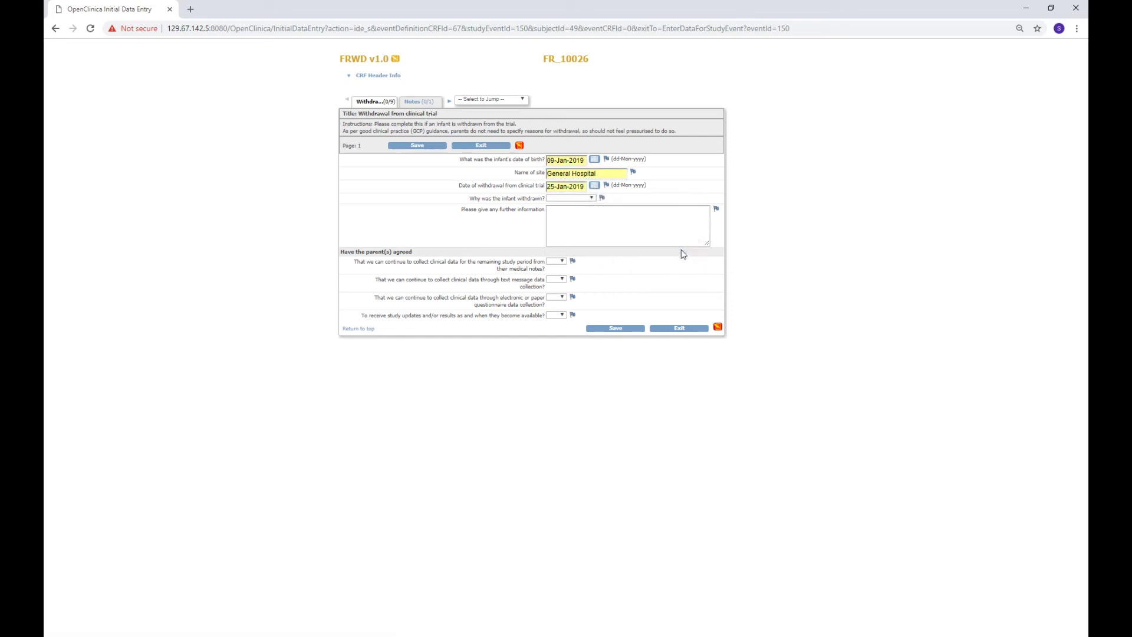
# Step: Set the withdrawal reason to Parental wish and add the further information "Parental wish to withdraw from the trial"
pyautogui.click(566, 199)
pyautogui.click(577, 221)
pyautogui.press('Tab')
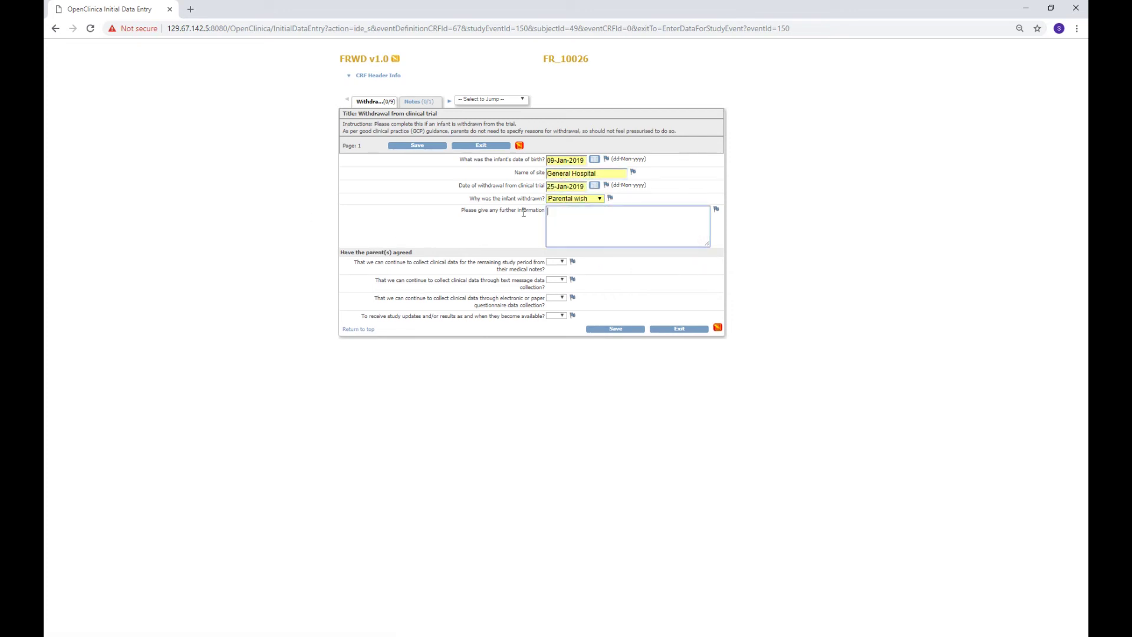
pyautogui.write('Parental wish to withdraw from the trial')
# Step: Answer Yes to parental agreement on medical notes data, questionnaire data and study updates, and submit the withdrawal page
pyautogui.click(556, 262)
pyautogui.click(555, 275)
pyautogui.click(557, 298)
pyautogui.click(554, 309)
pyautogui.click(556, 315)
pyautogui.click(555, 327)
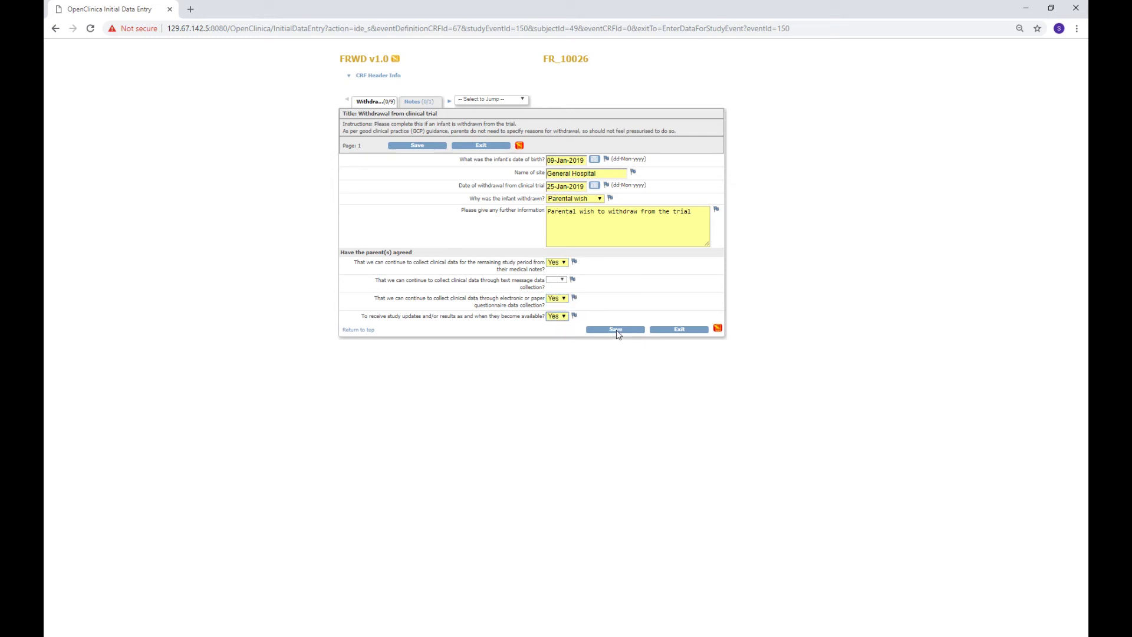
pyautogui.click(617, 331)
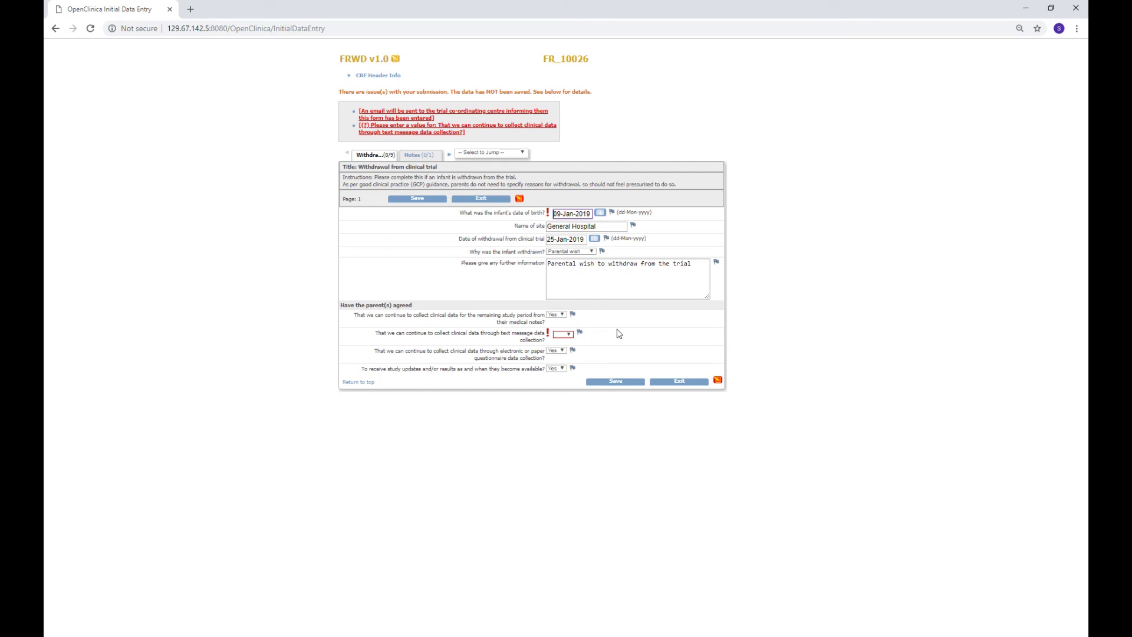
pyautogui.click(617, 382)
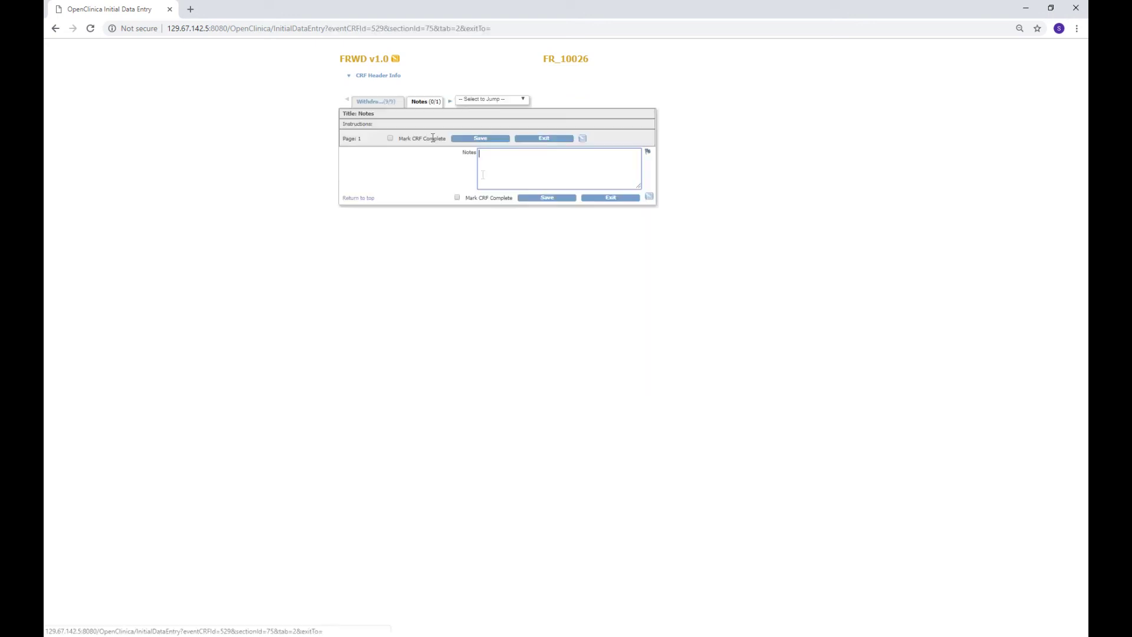
# Step: Tick the FRWD form as complete, accept the finalization and exit the form
pyautogui.click(458, 198)
pyautogui.click(617, 141)
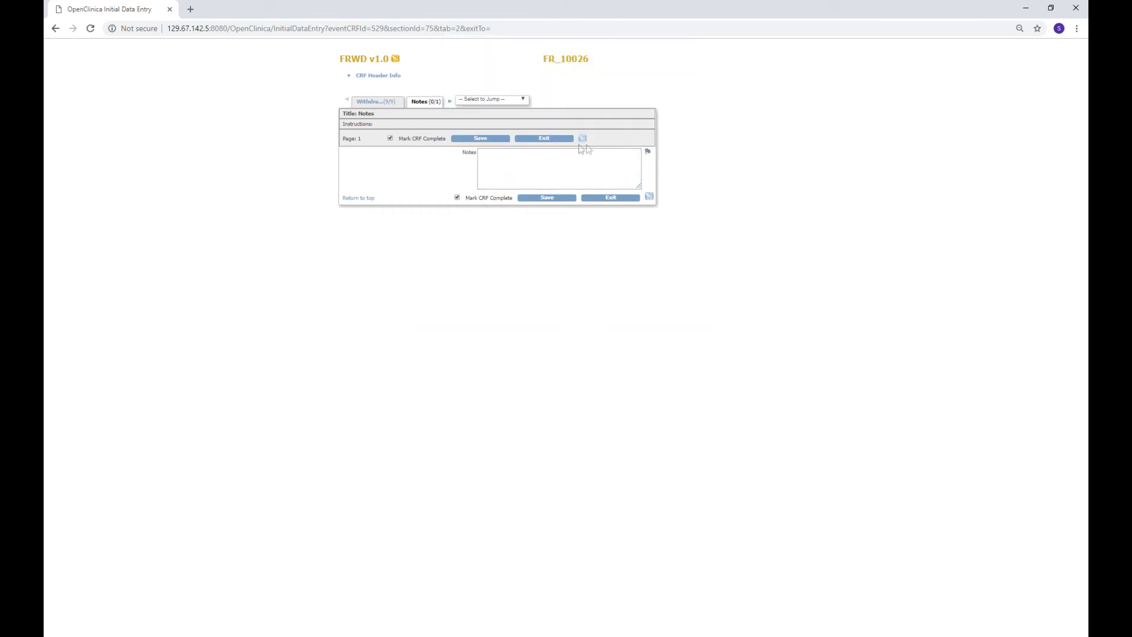
pyautogui.click(558, 139)
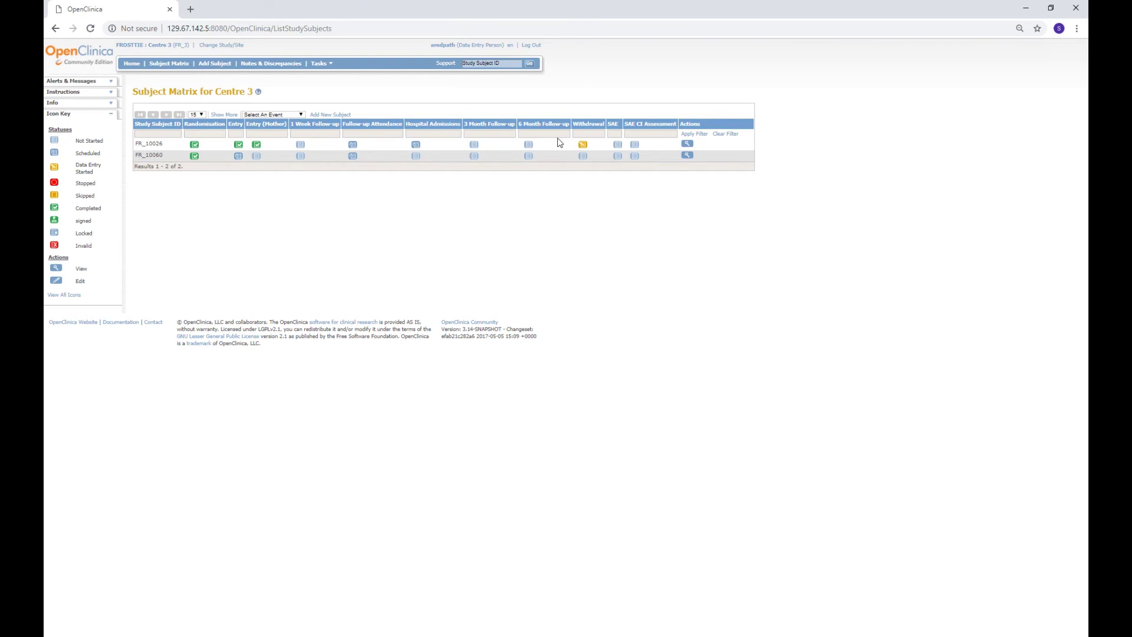
# Step: Reopen the FRWD v1.0 form for data entry from the first listed subject's Withdrawal event
pyautogui.moveTo(584, 147)
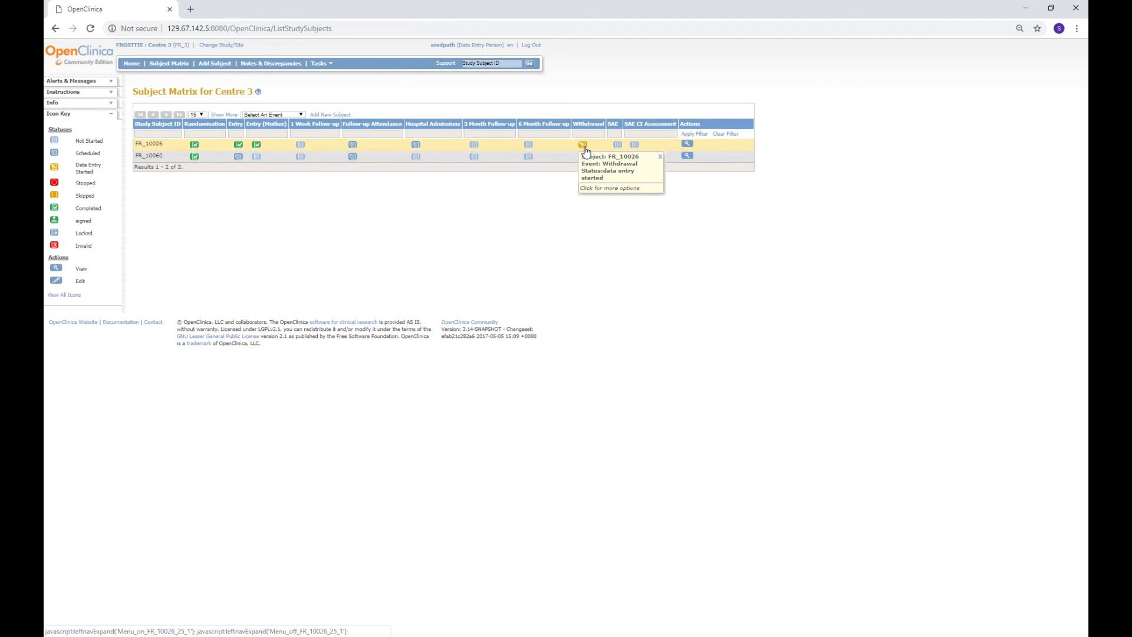
pyautogui.click(584, 146)
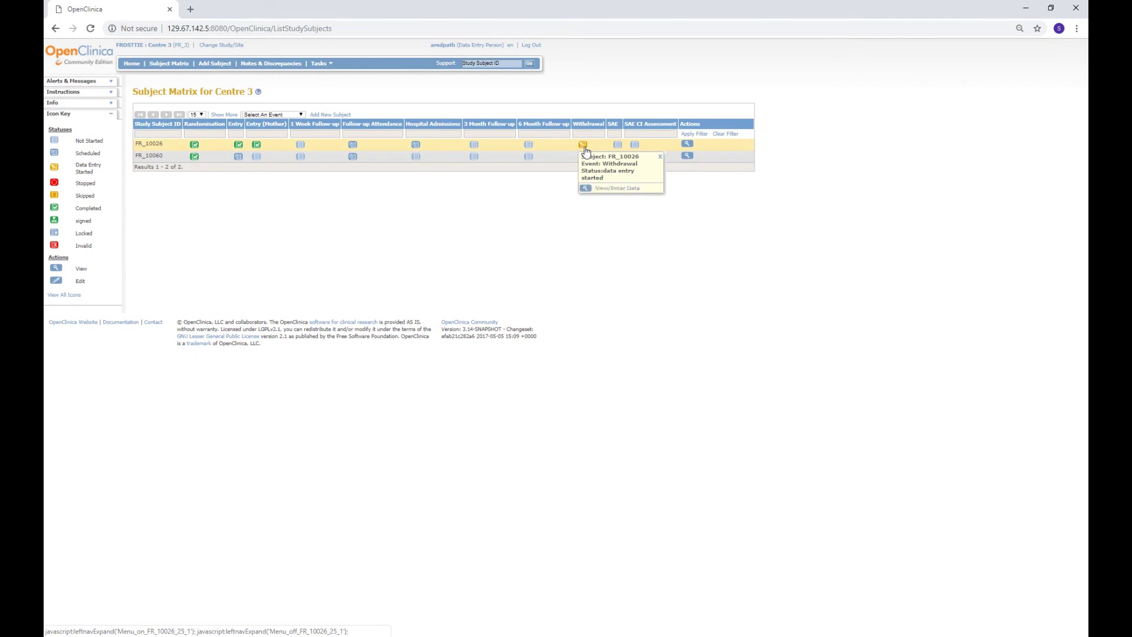
pyautogui.click(607, 191)
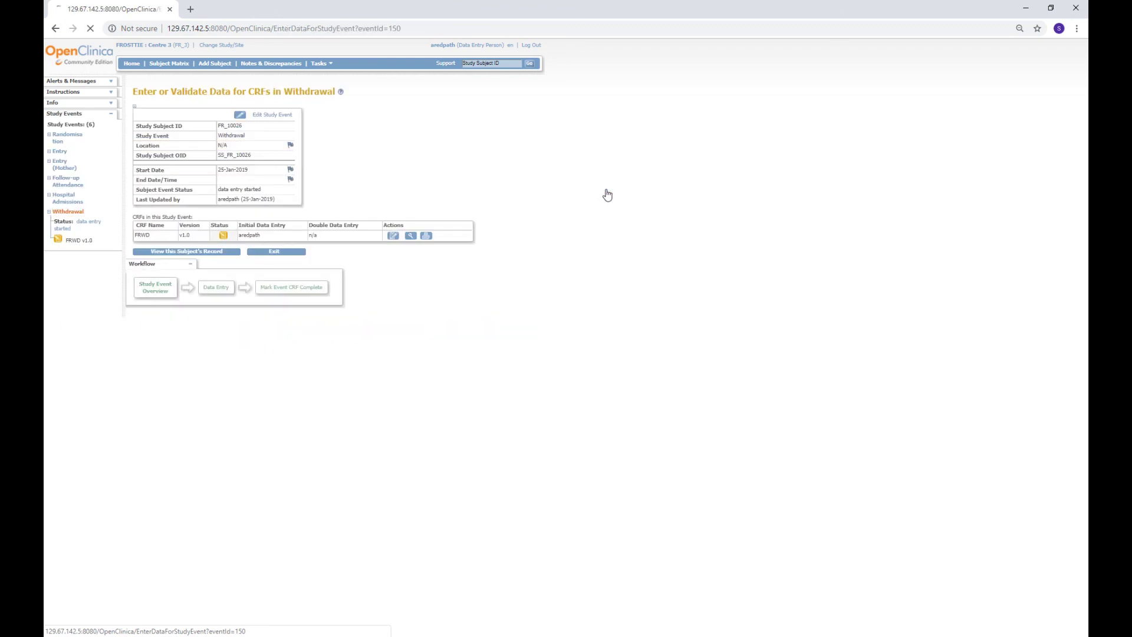
pyautogui.click(394, 239)
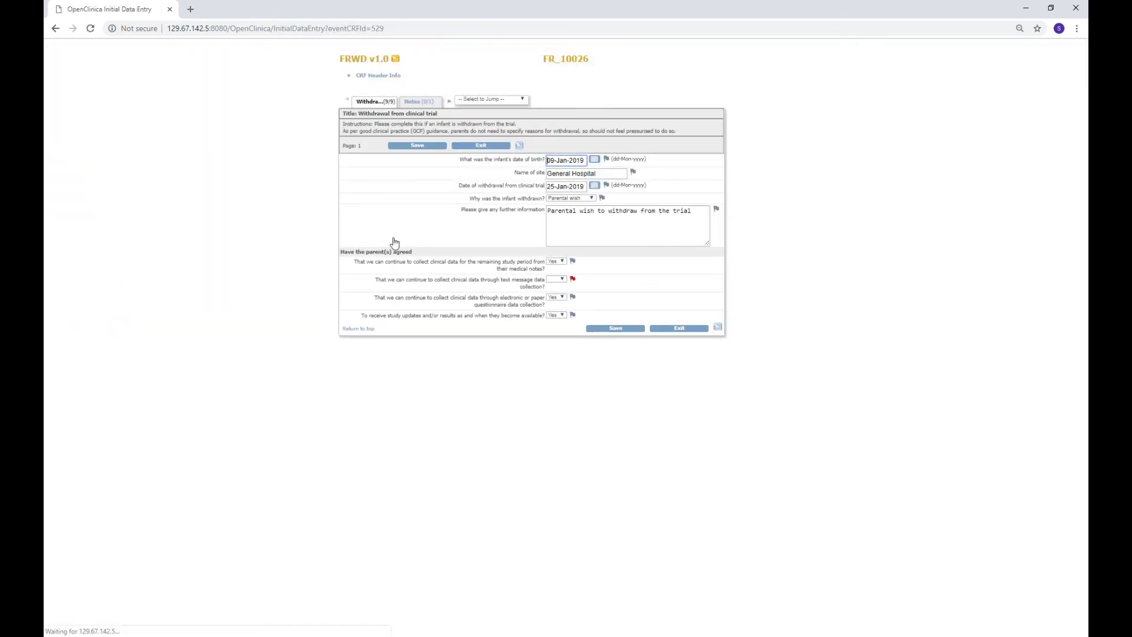
# Step: Mark the FRWD form complete on its Notes page, accept the finalization, save it and return to the subject matrix
pyautogui.click(426, 101)
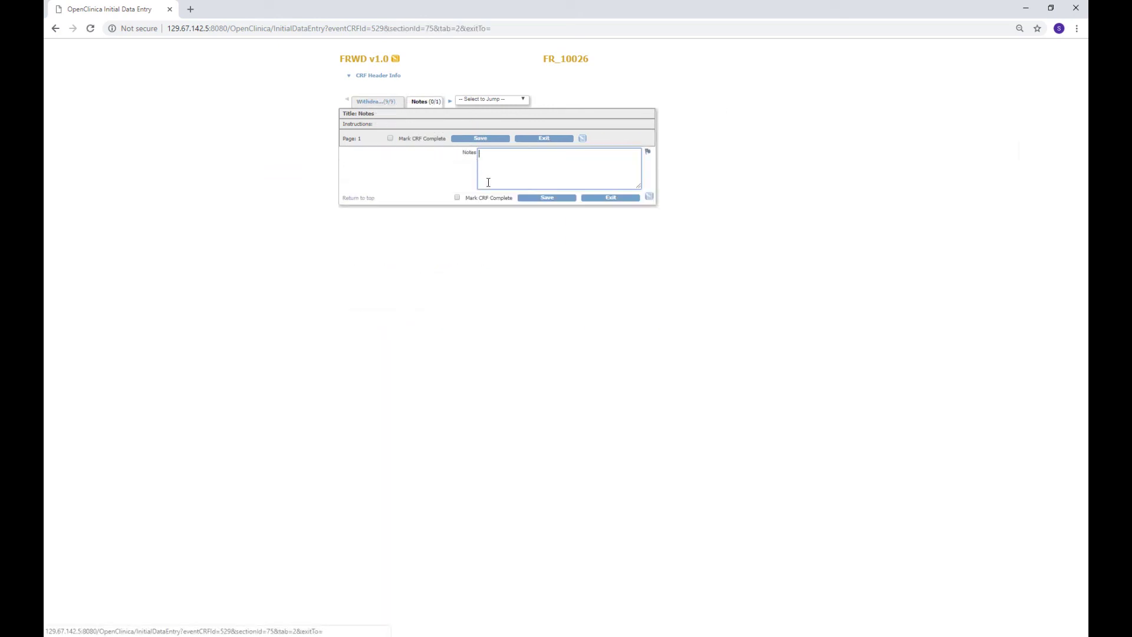
pyautogui.click(458, 198)
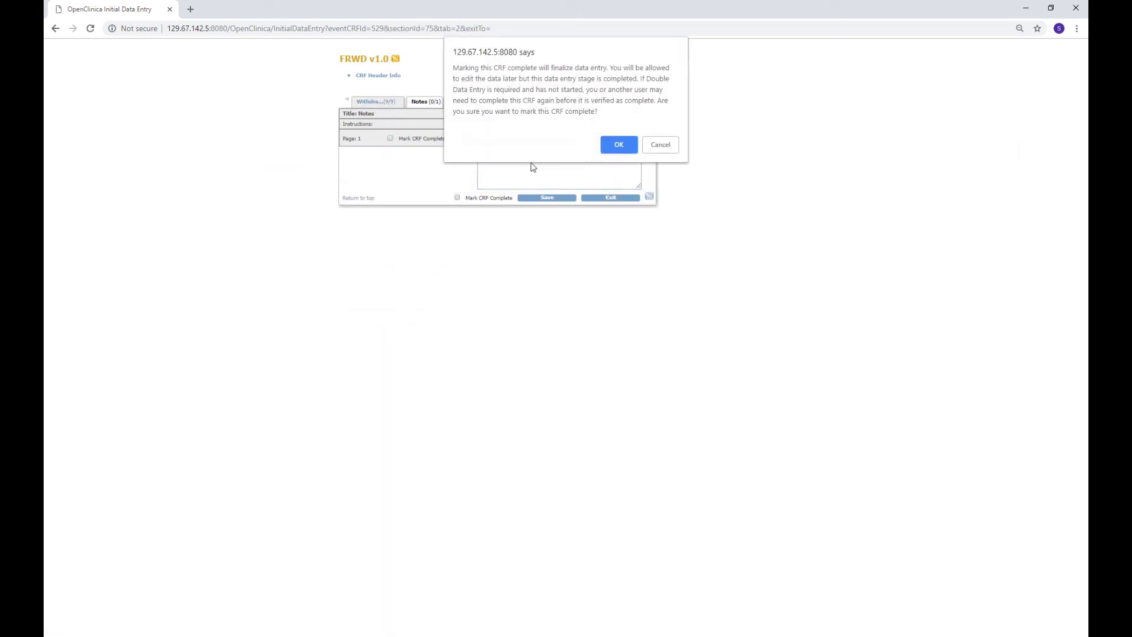
pyautogui.click(617, 143)
pyautogui.click(553, 198)
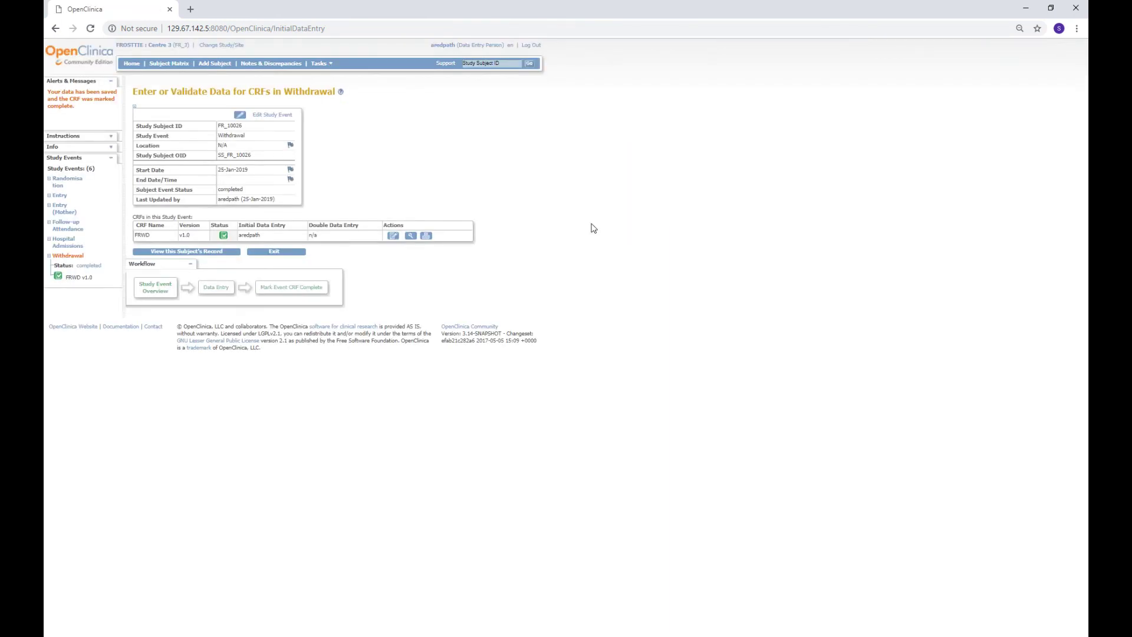
pyautogui.click(176, 66)
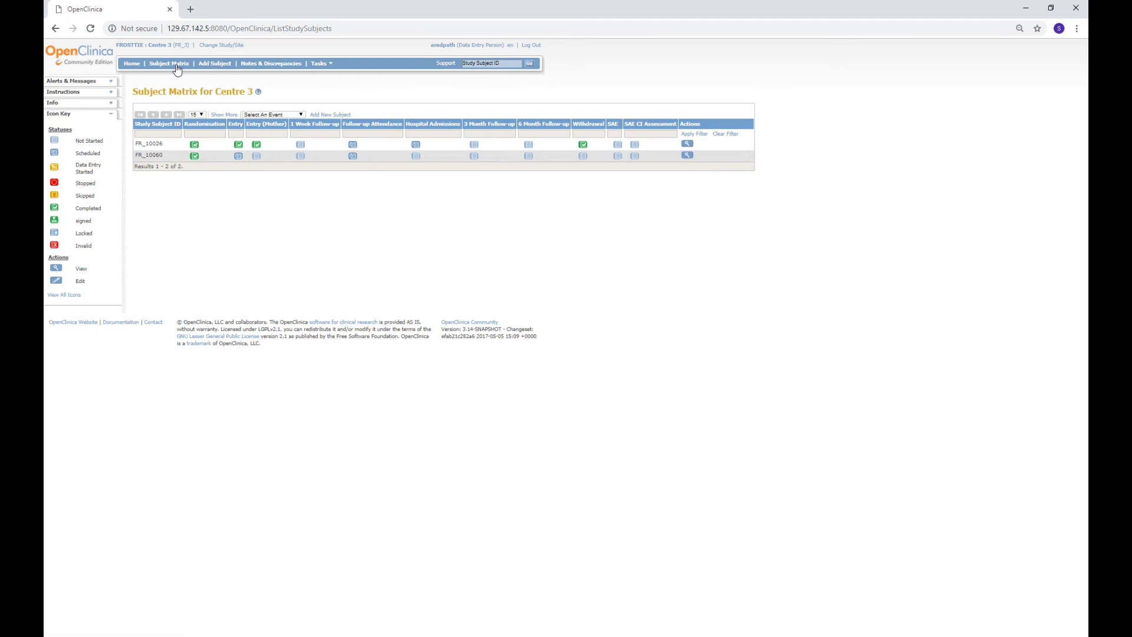